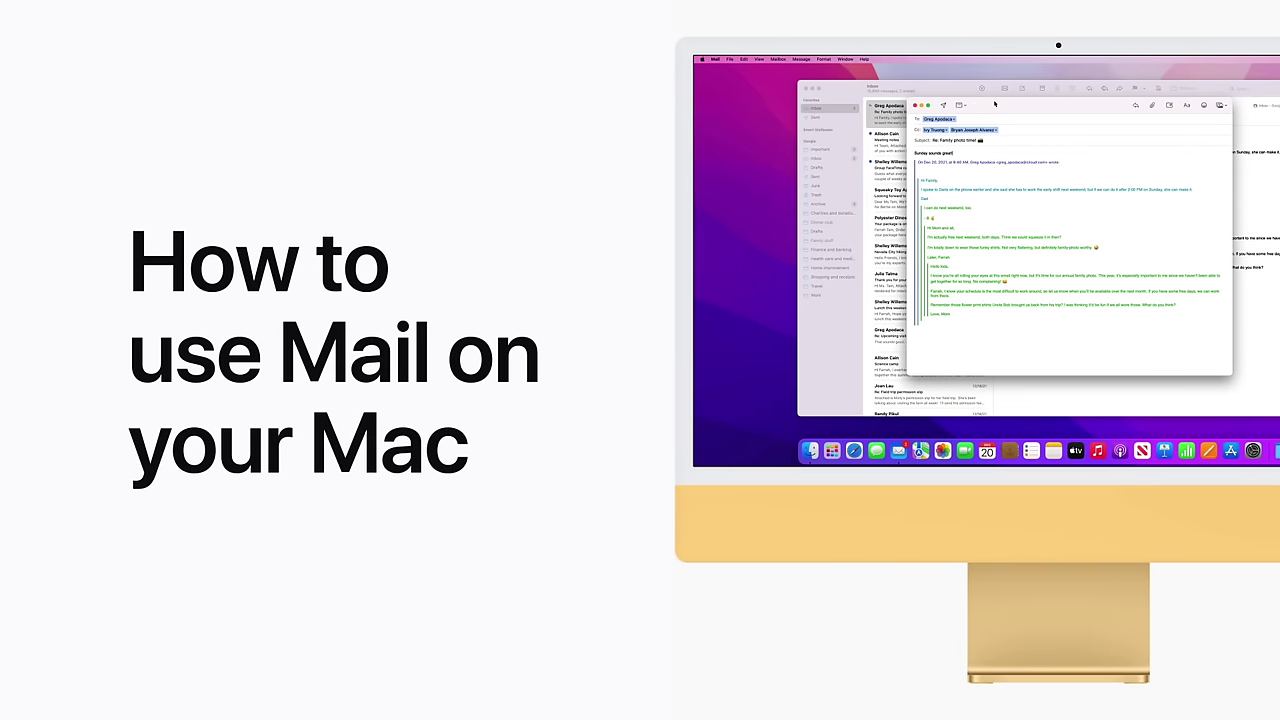
- Send the pending reply on the 'Family photo time!' thread
left_click(944, 105)
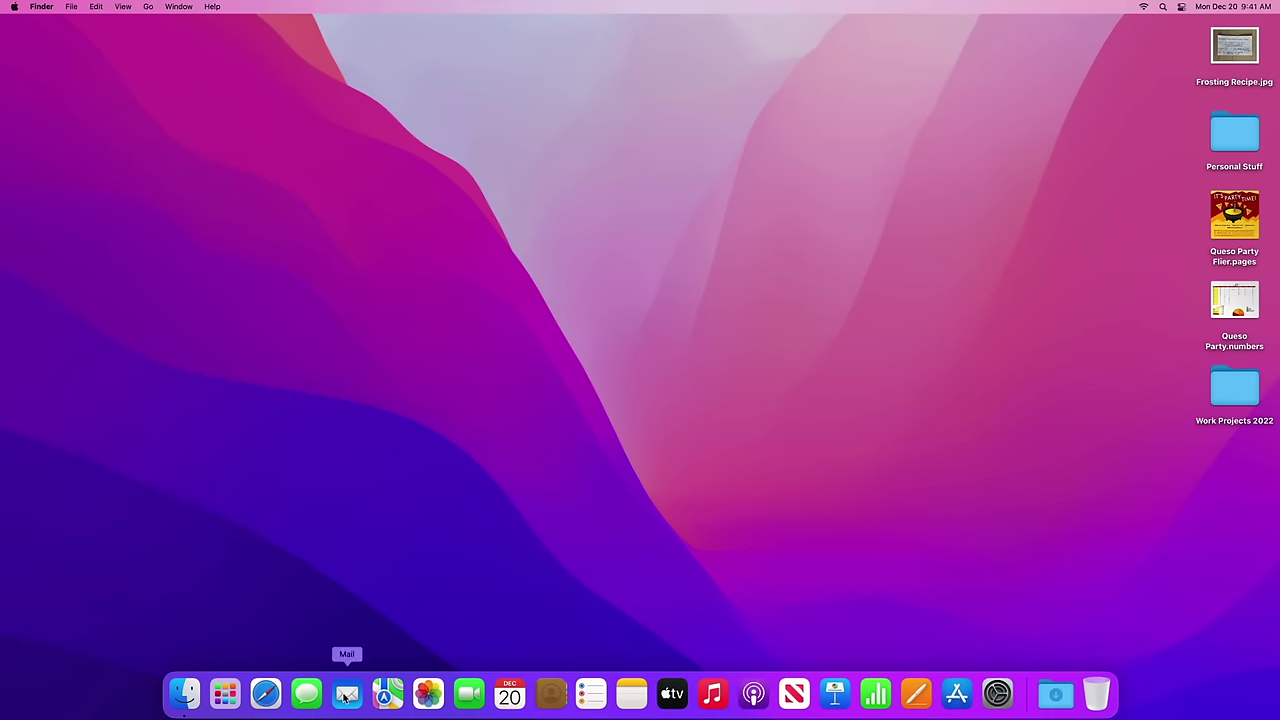
- Launch Mail, dismiss the Welcome to Mail notice, and choose Google as the provider
left_click(347, 695)
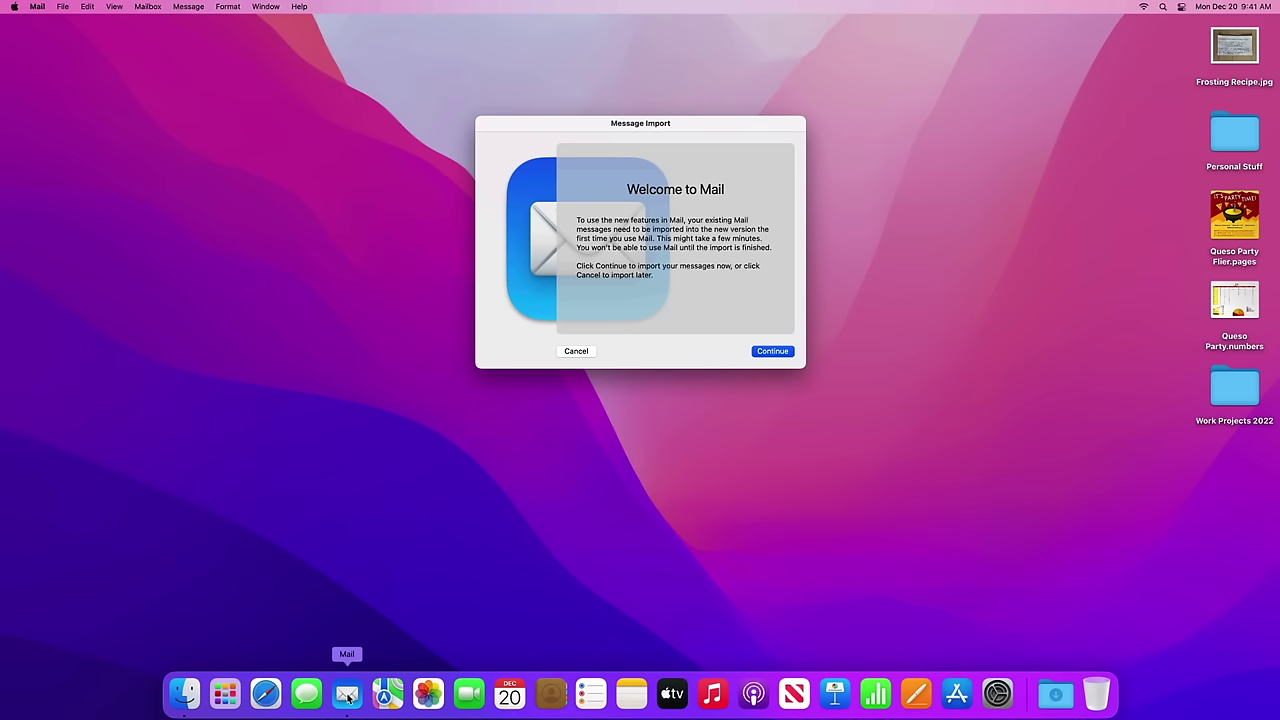
left_click(771, 352)
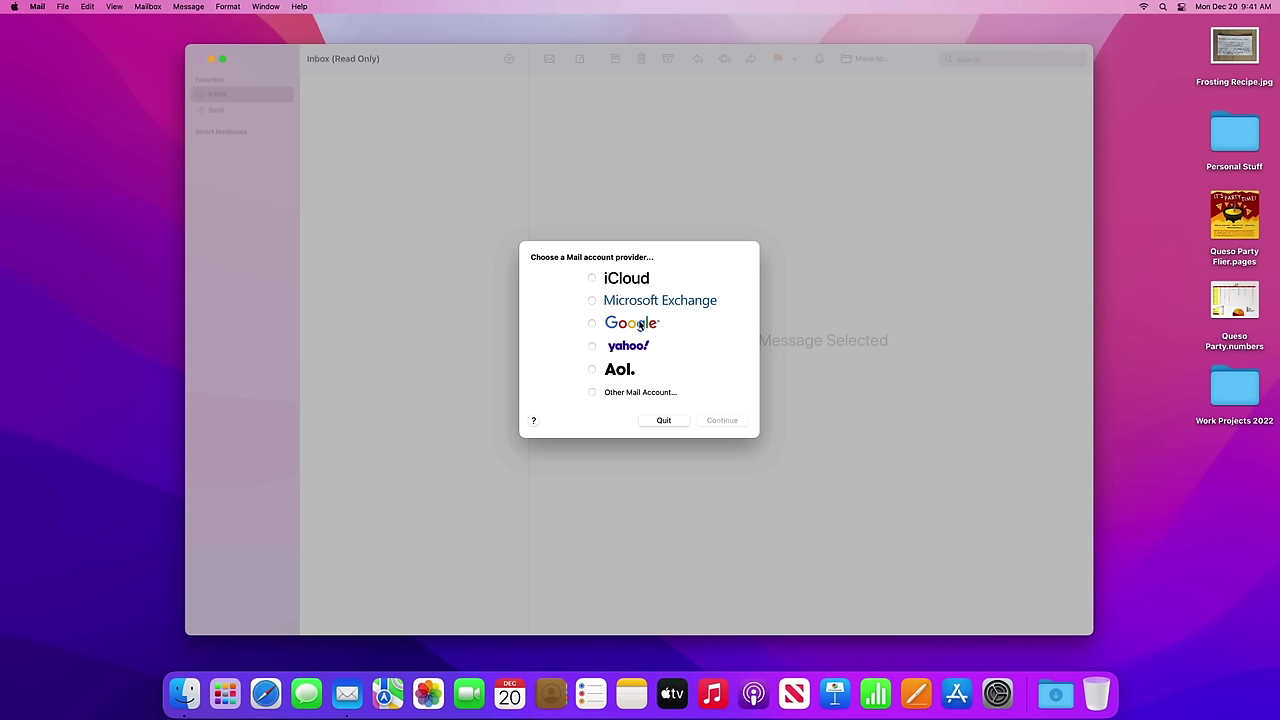
left_click(592, 324)
- Sign in to Google with the account's email address and password
left_click(722, 420)
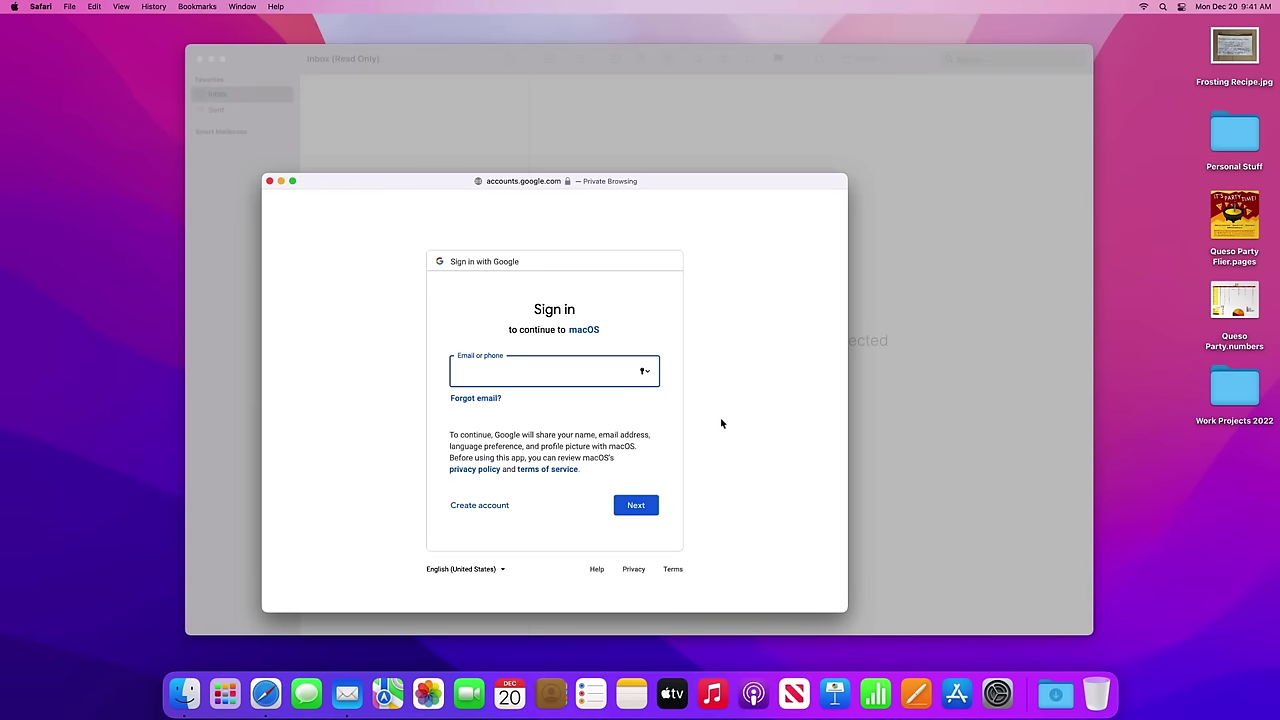
type("exa")
type("mple@examp")
type("le.com")
left_click(636, 505)
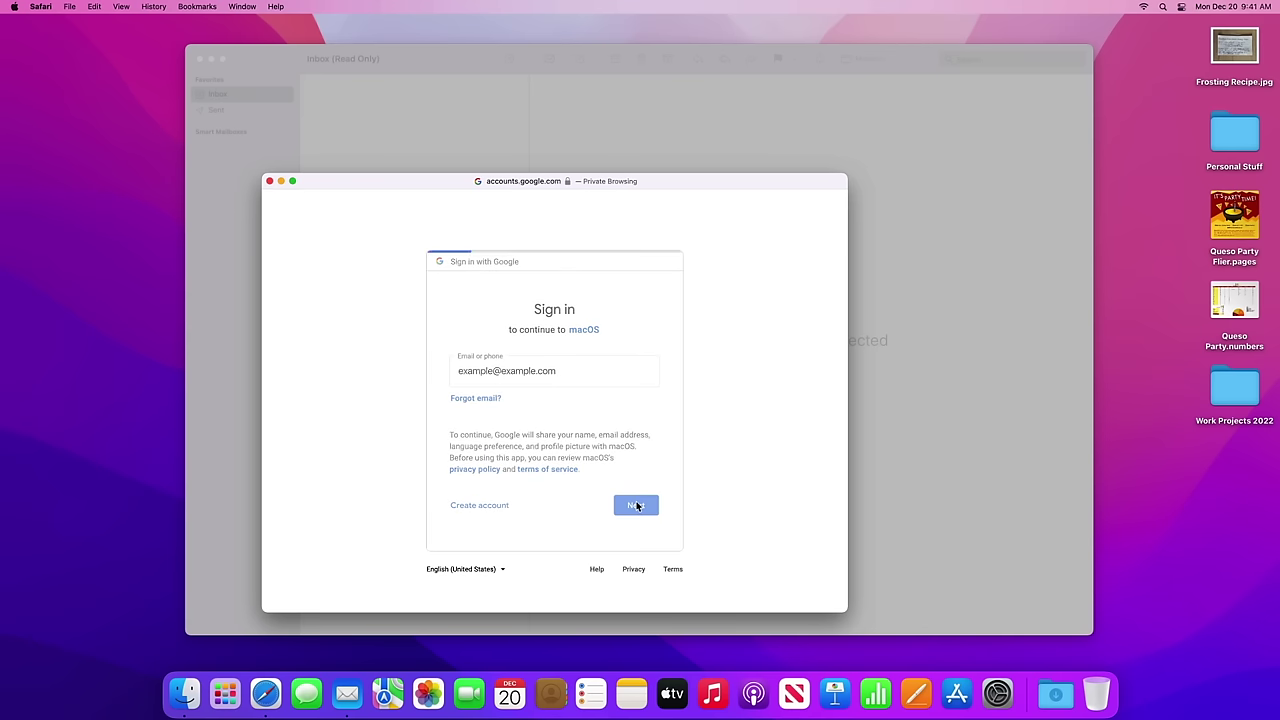
type("••")
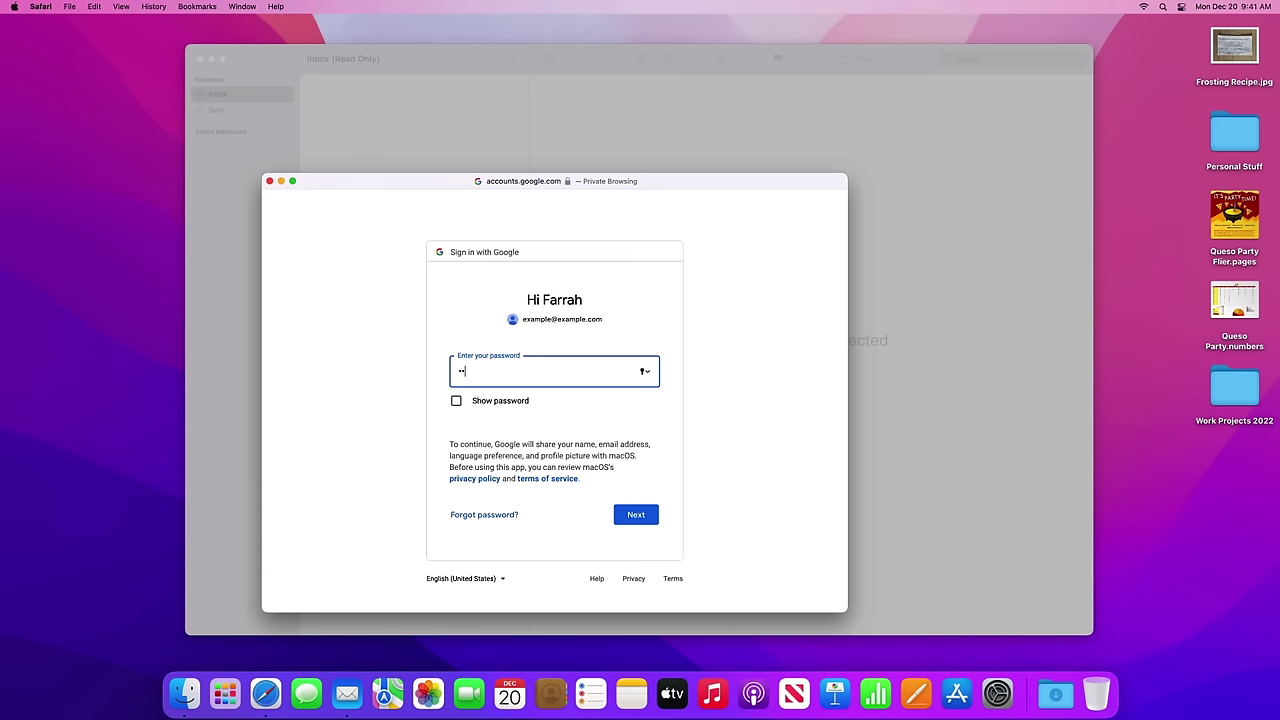
type("•••••••")
left_click(636, 512)
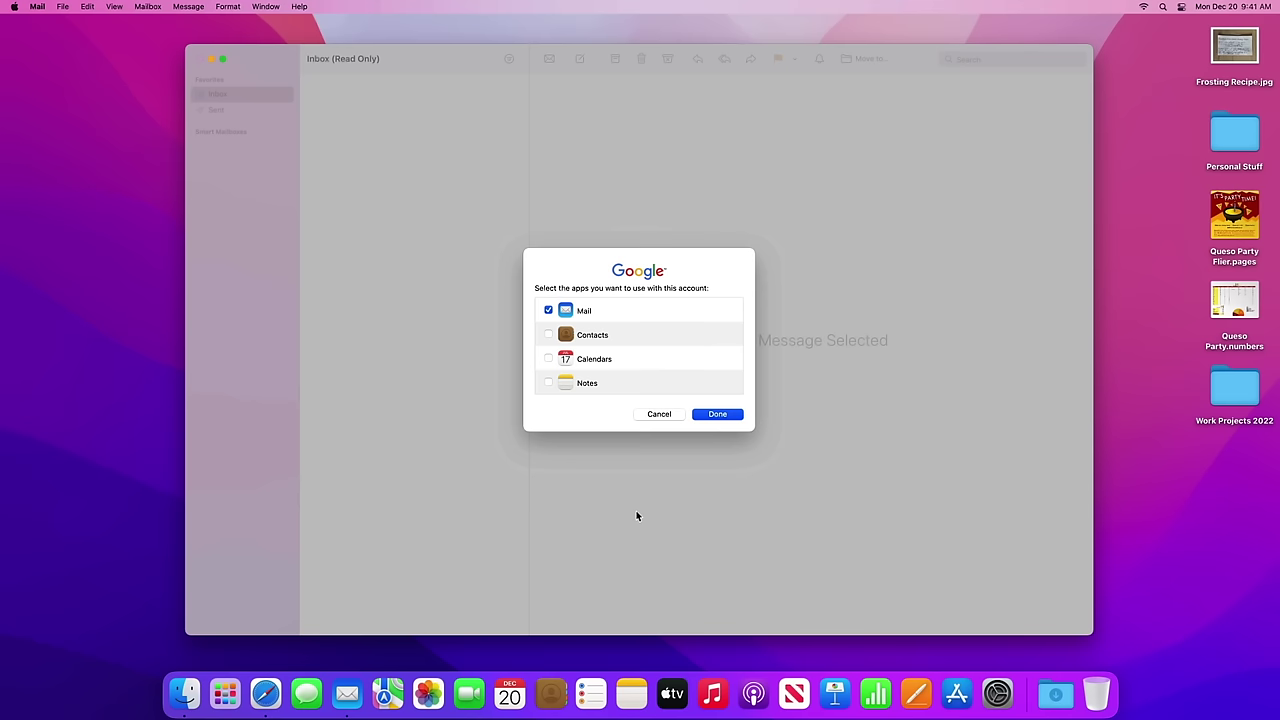
- Use the Google account for Mail only and choose Protect Mail activity
left_click(718, 414)
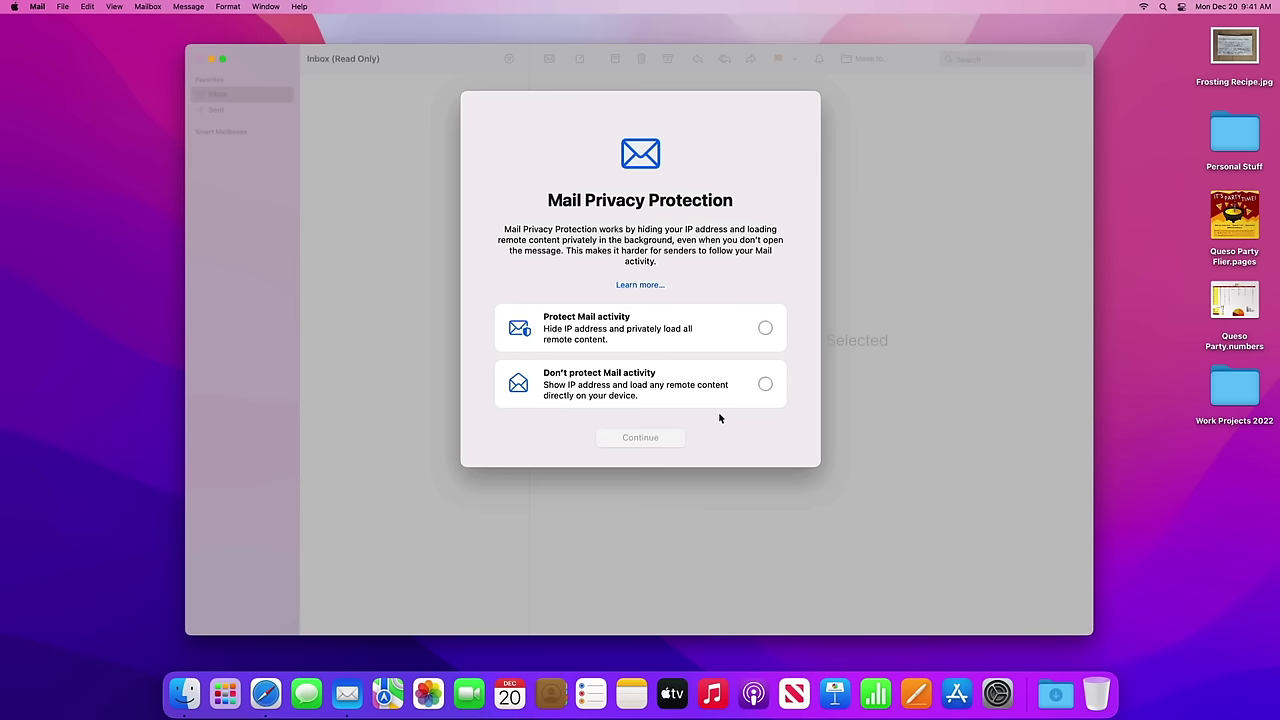
left_click(694, 331)
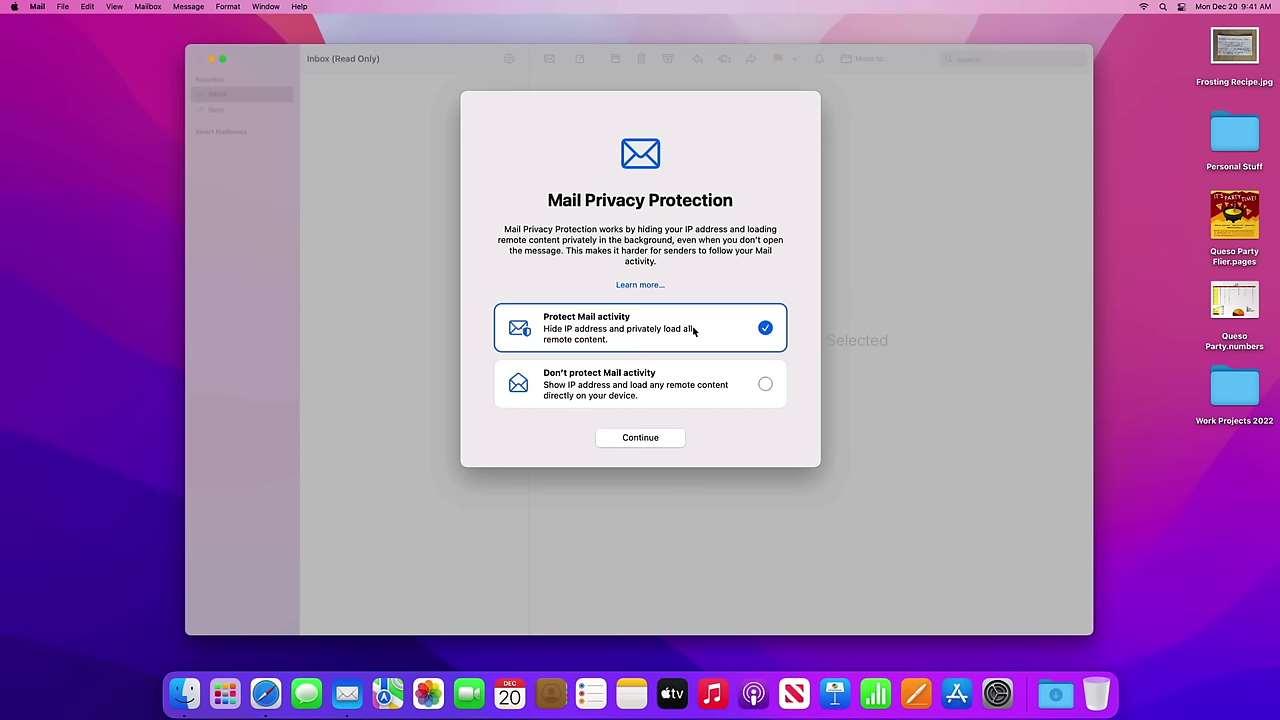
left_click(647, 437)
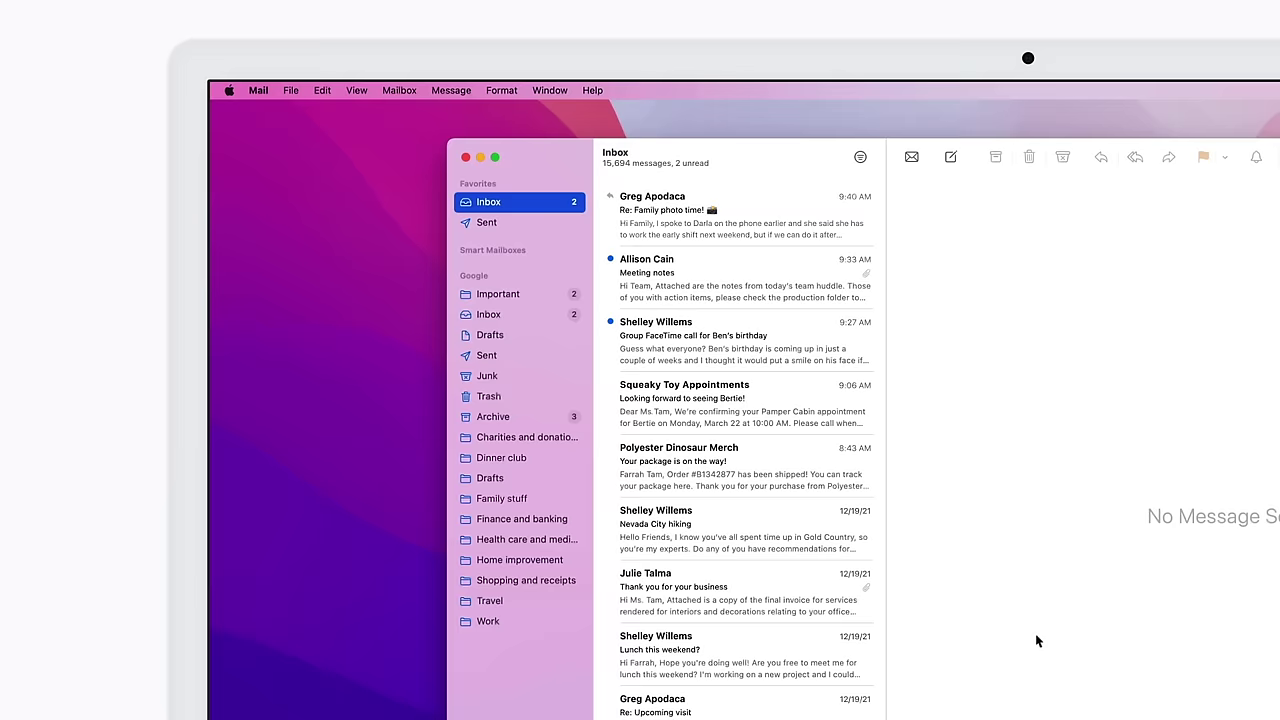
- Choose Mail > Add Account… to view the account provider list
left_click(262, 92)
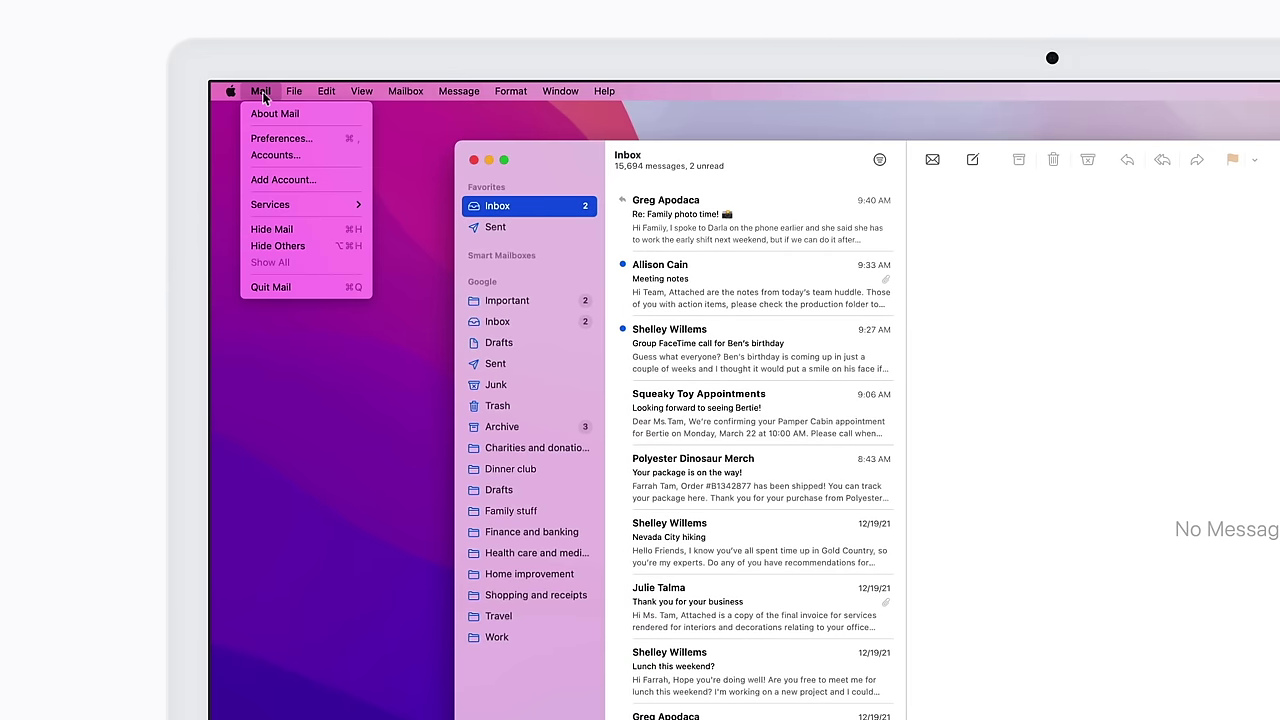
left_click(316, 179)
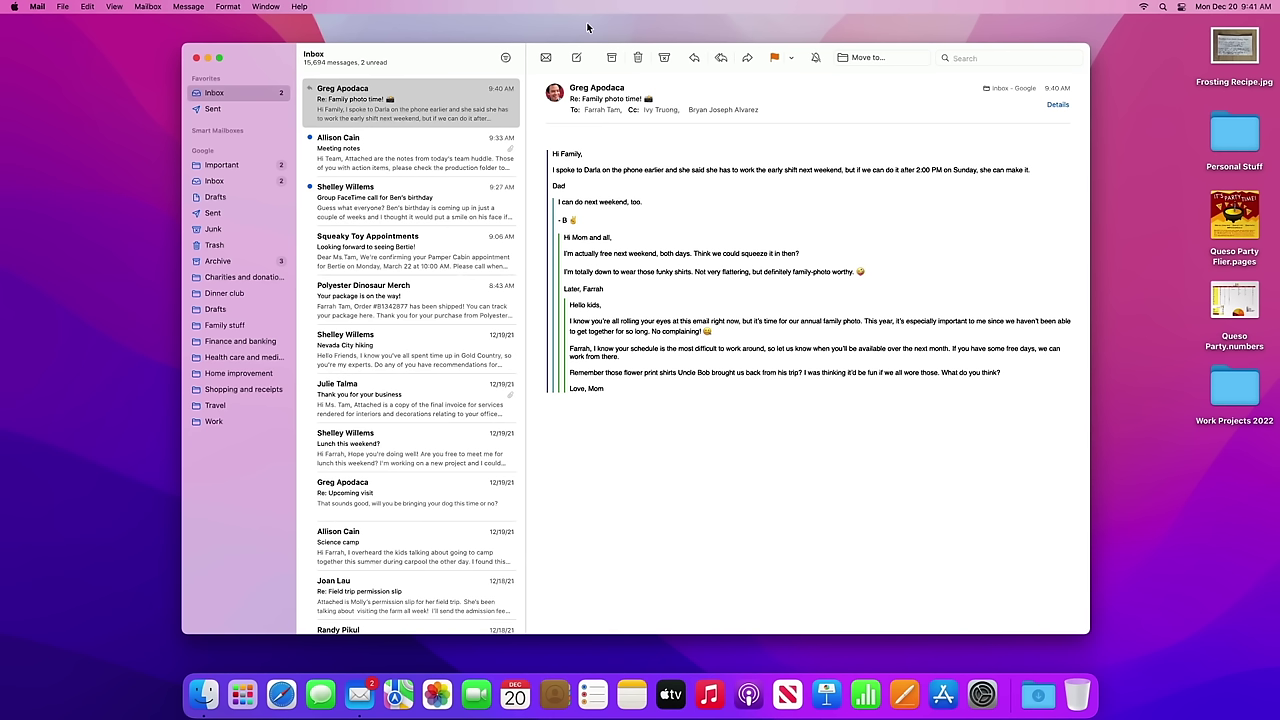
- Address a new message to the recipient with subject 'Best frosting ever' plus a cupcake emoji
left_click(576, 57)
left_click(569, 84)
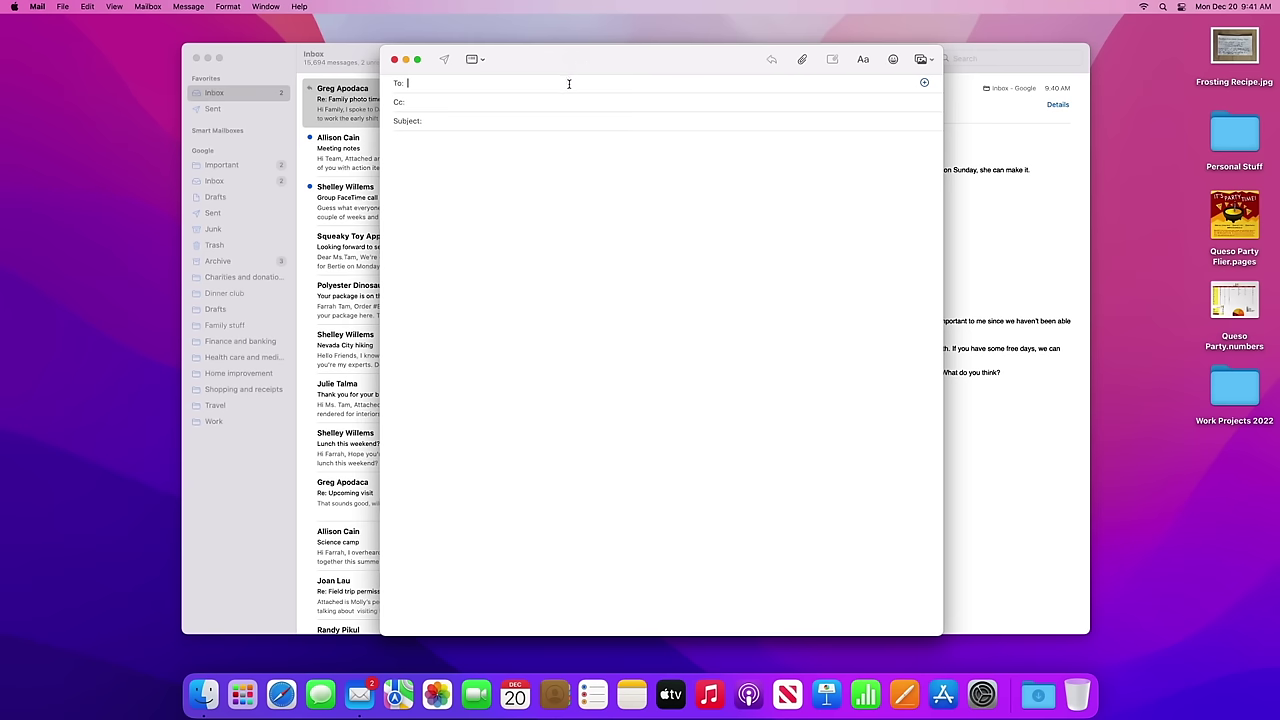
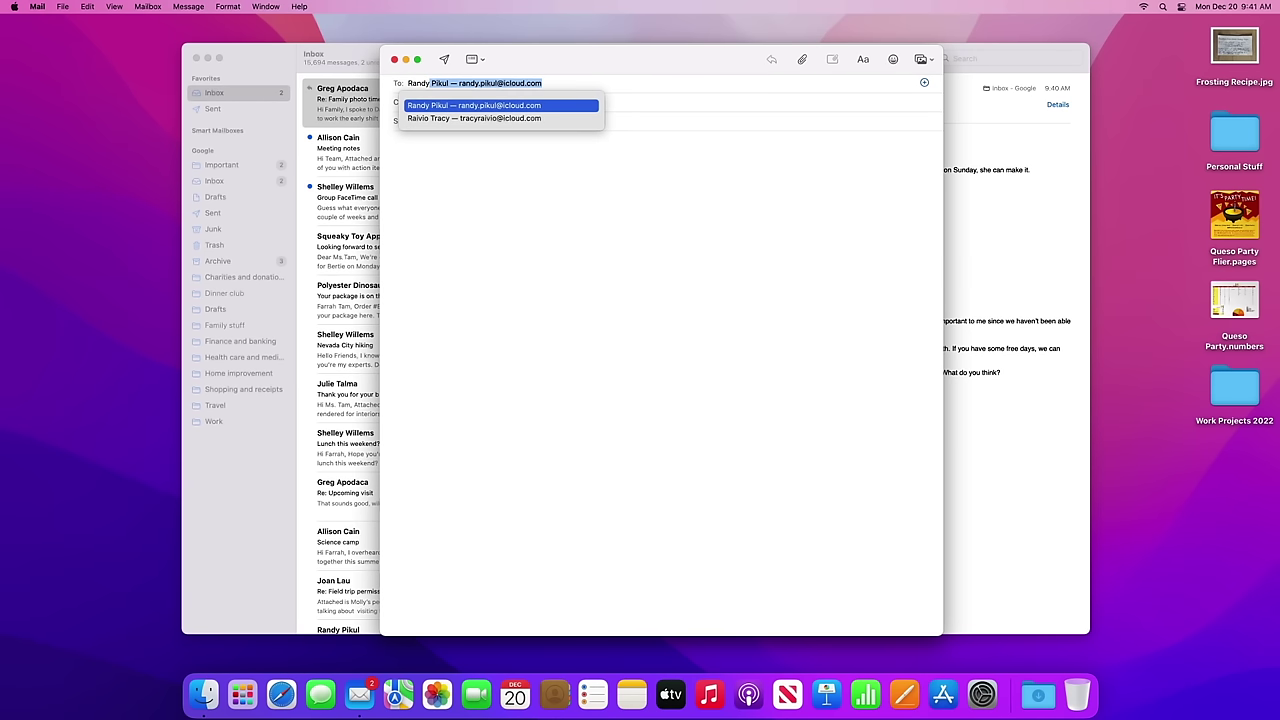
key("Return")
key("Tab")
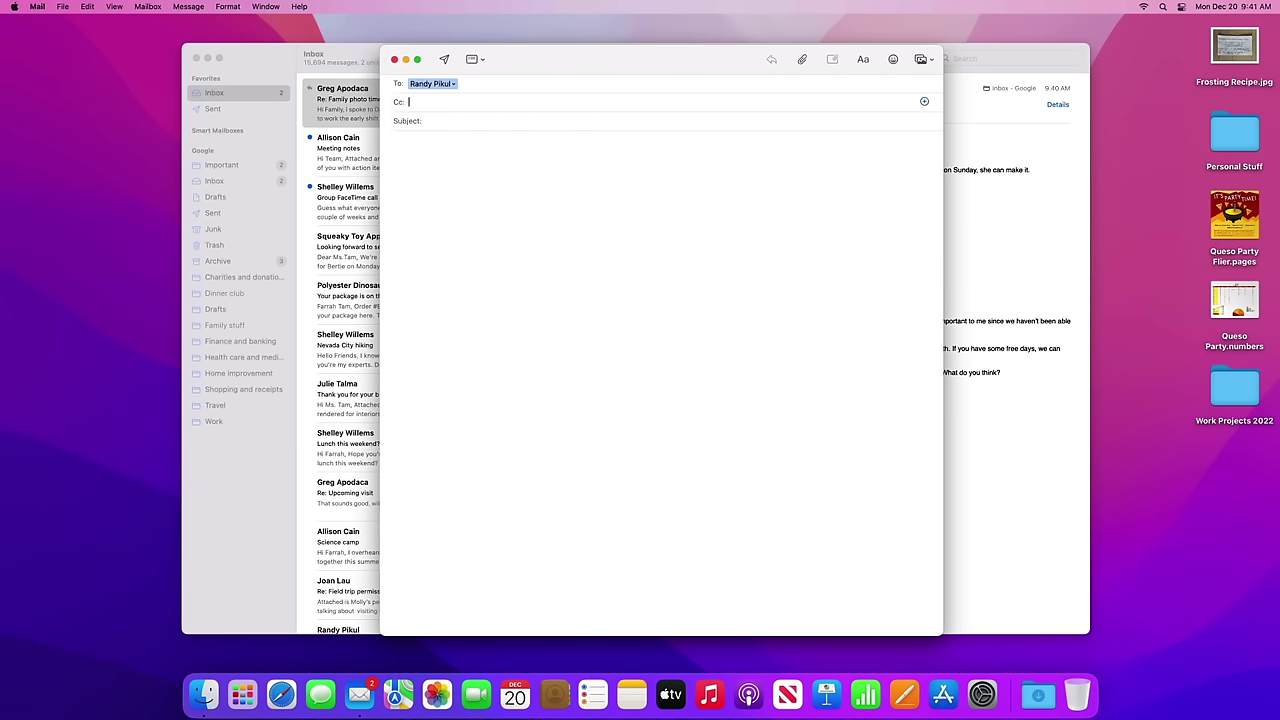
key("Tab")
type("Best f")
type("rosting ever")
key("ctrl+super+space")
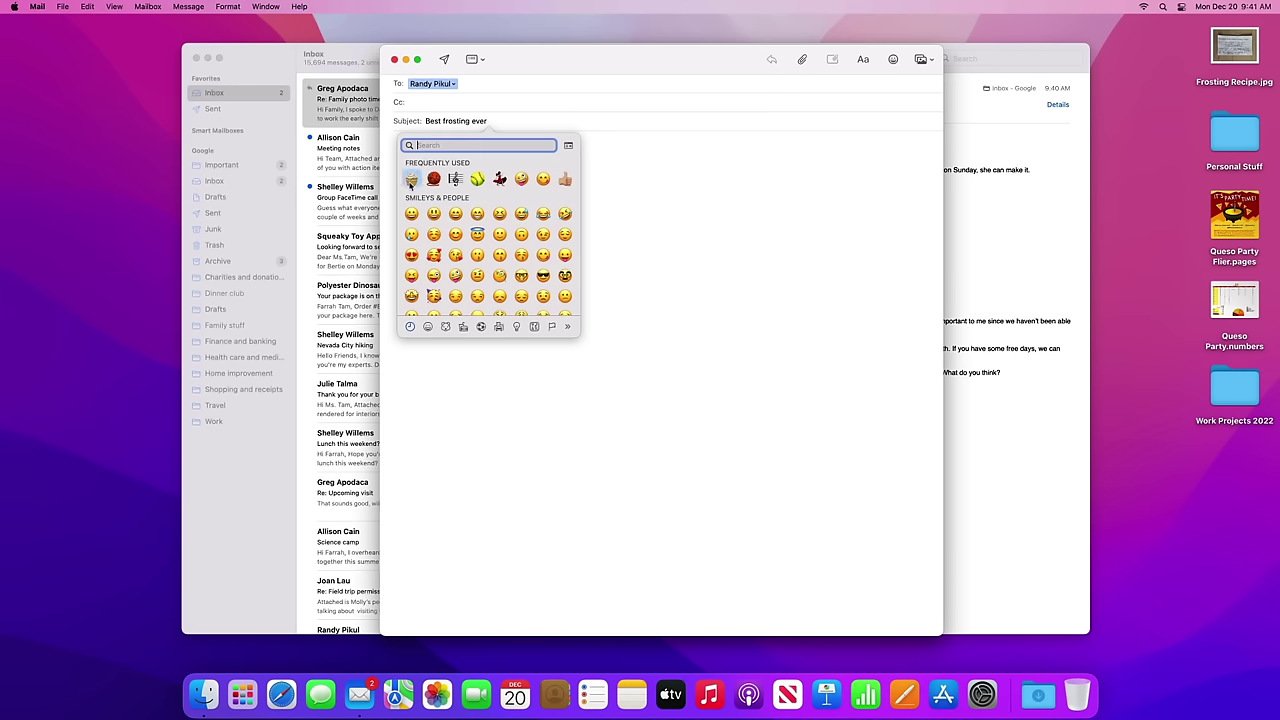
left_click(411, 180)
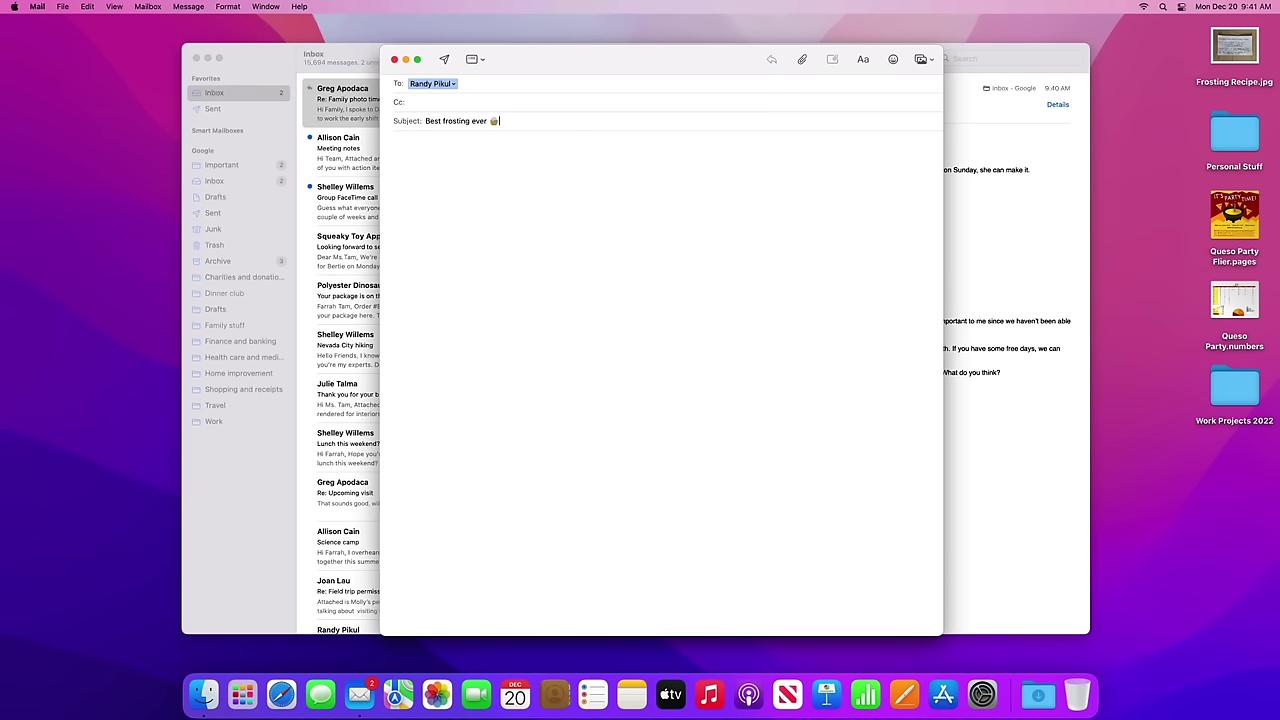
- Write a greeting and the grandma's cream cheese frosting recipe note, signed with the sender's name
type("Hey Randy,")
key("Return")
type("I've been meaning to send yo")
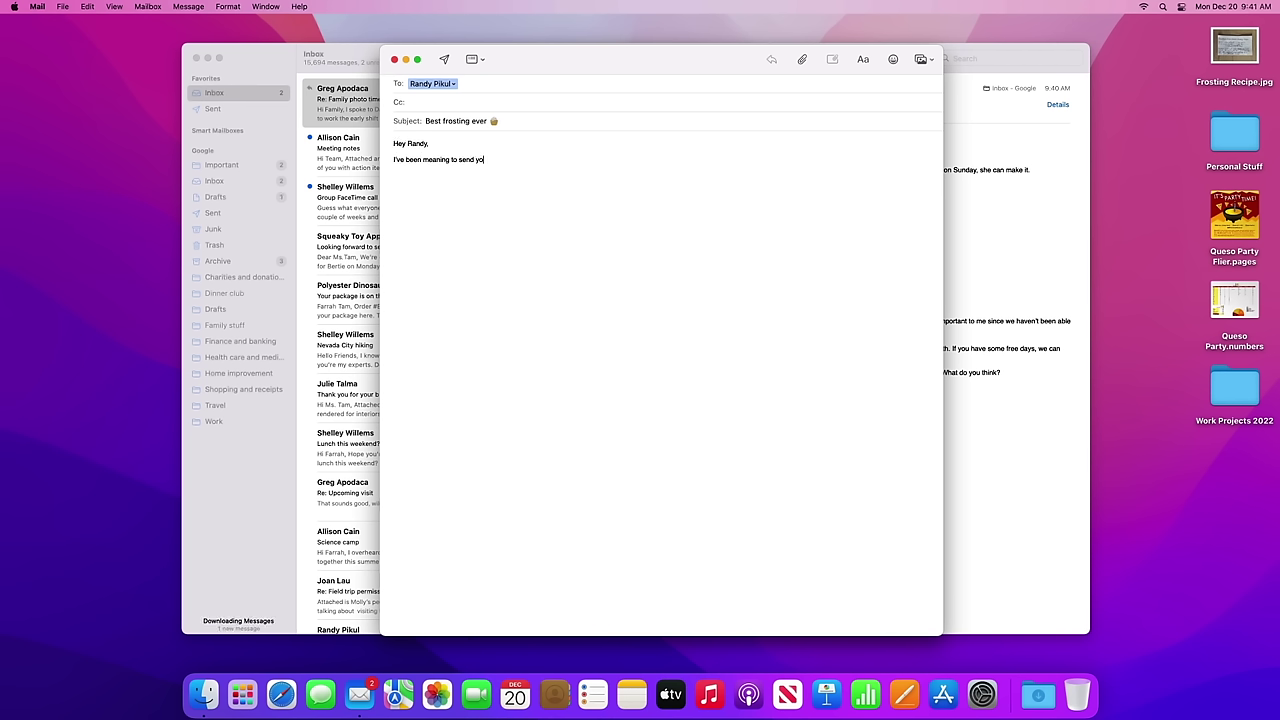
type("u my grandma's incredible")
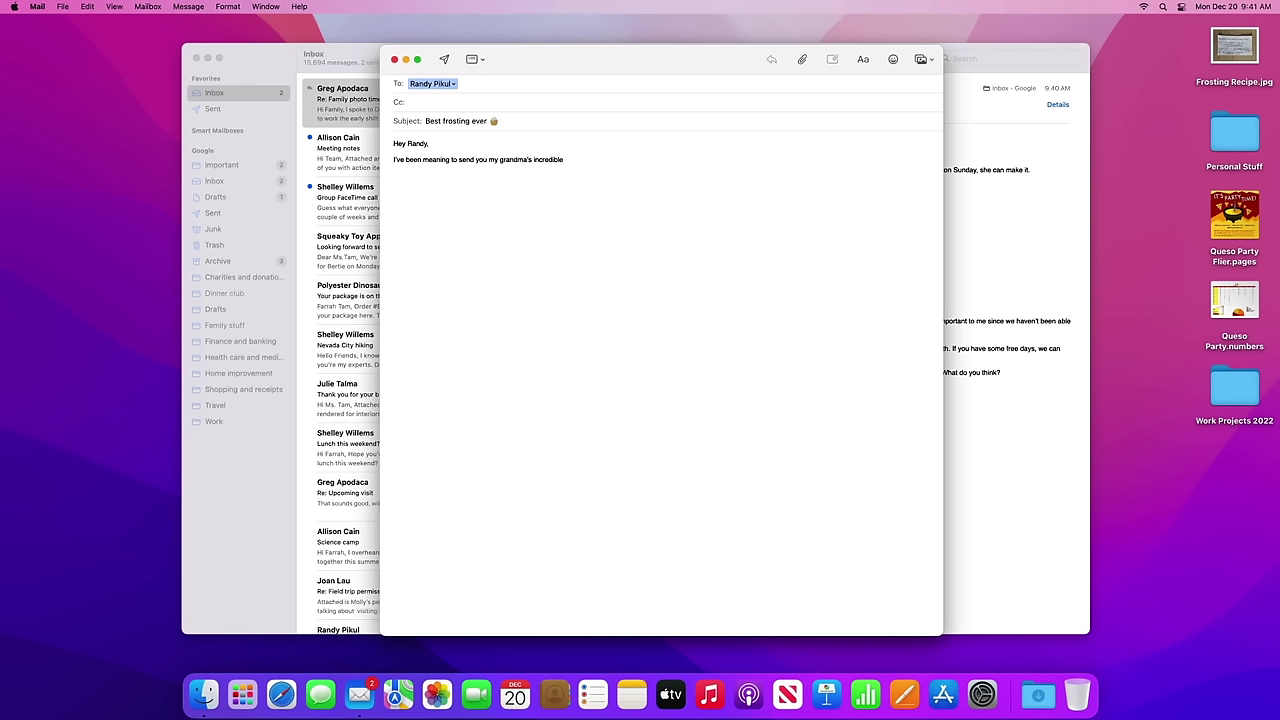
type(" cream cheese frosting re")
type("cipe. It's a family favorite! ")
type("Enjoy,")
key("Return")
type("Far")
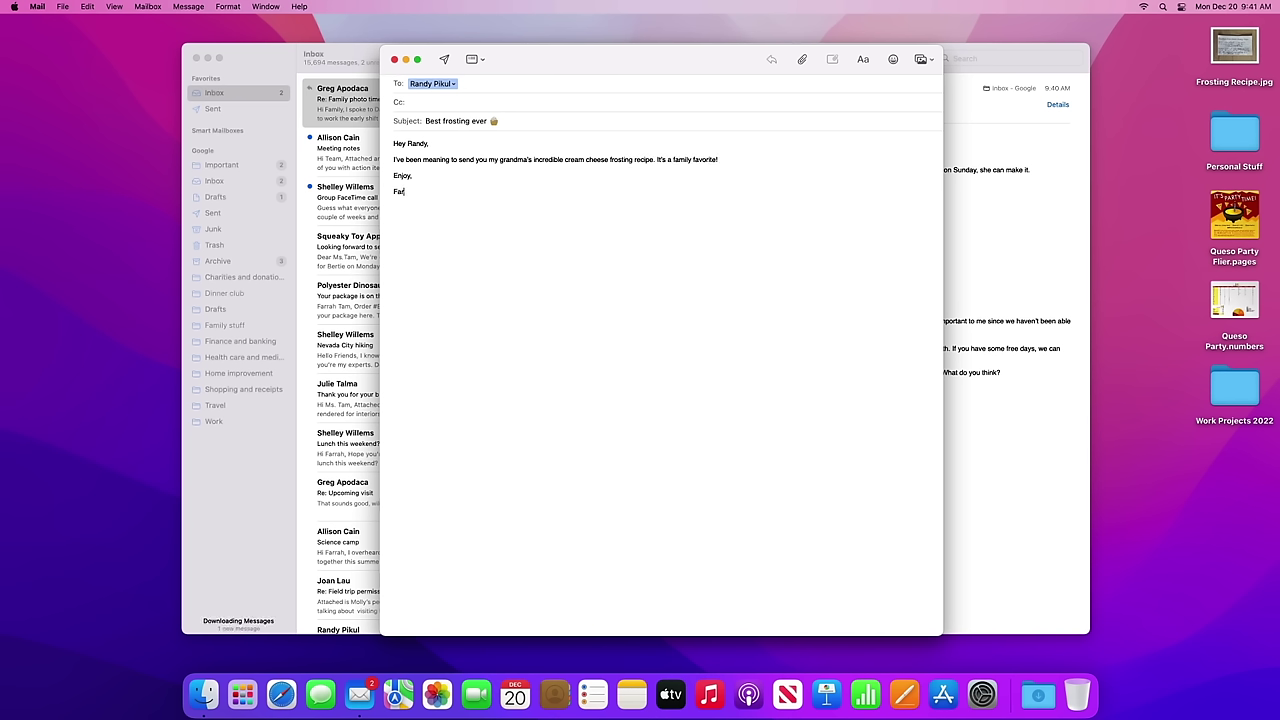
type("rah")
- Attach Frosting Recipe.jpg to the frosting email and send it with Shift-Command-D
left_click(805, 60)
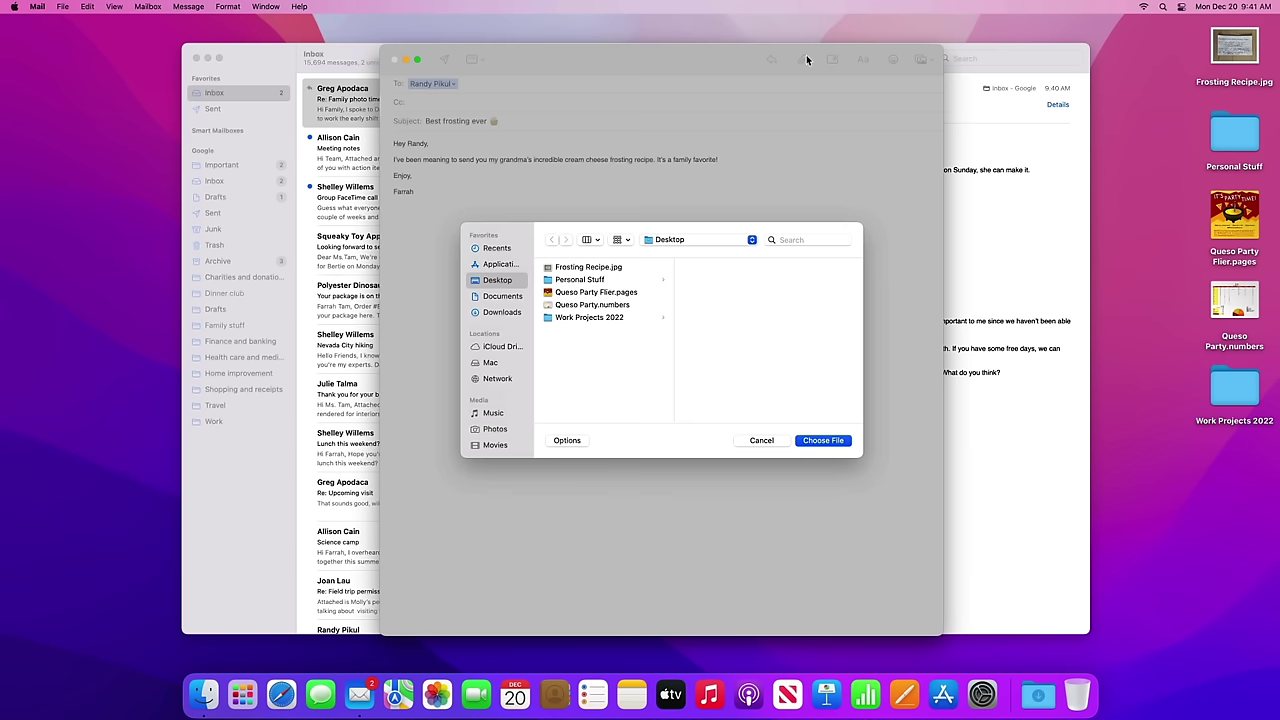
left_click(614, 267)
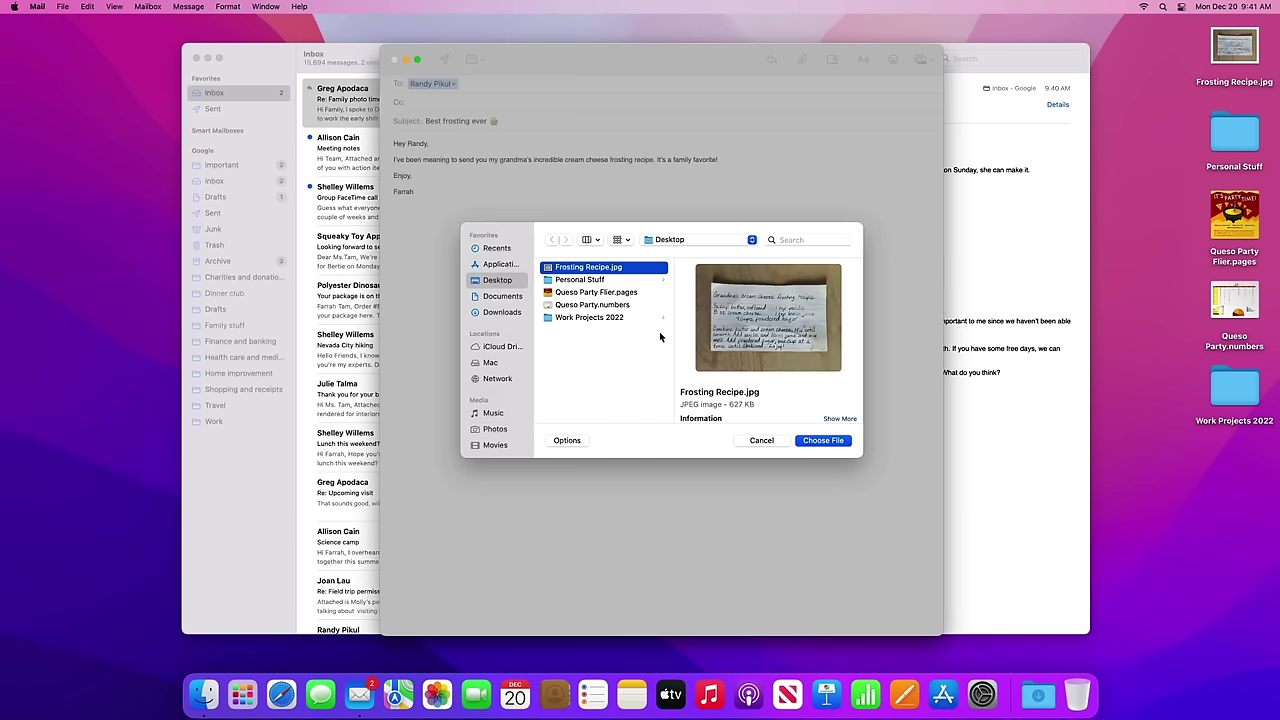
left_click(808, 440)
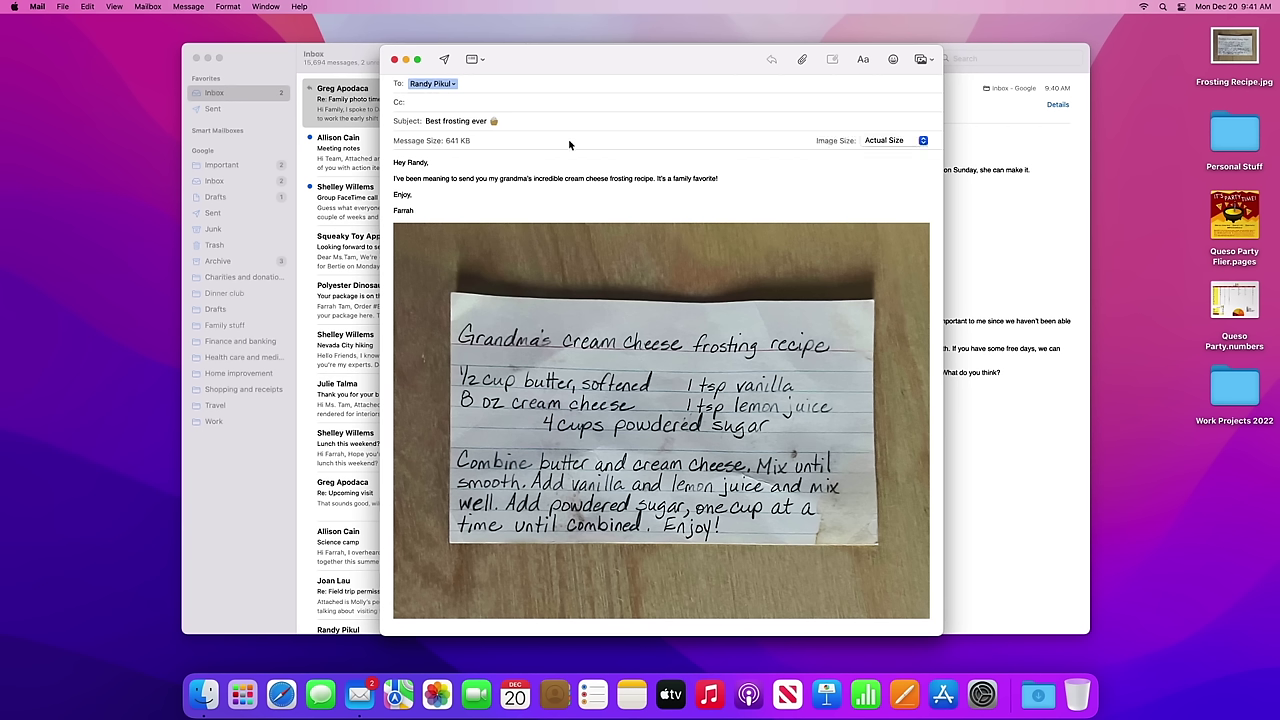
left_click_drag(451, 60, 447, 60)
key("super+shift+d")
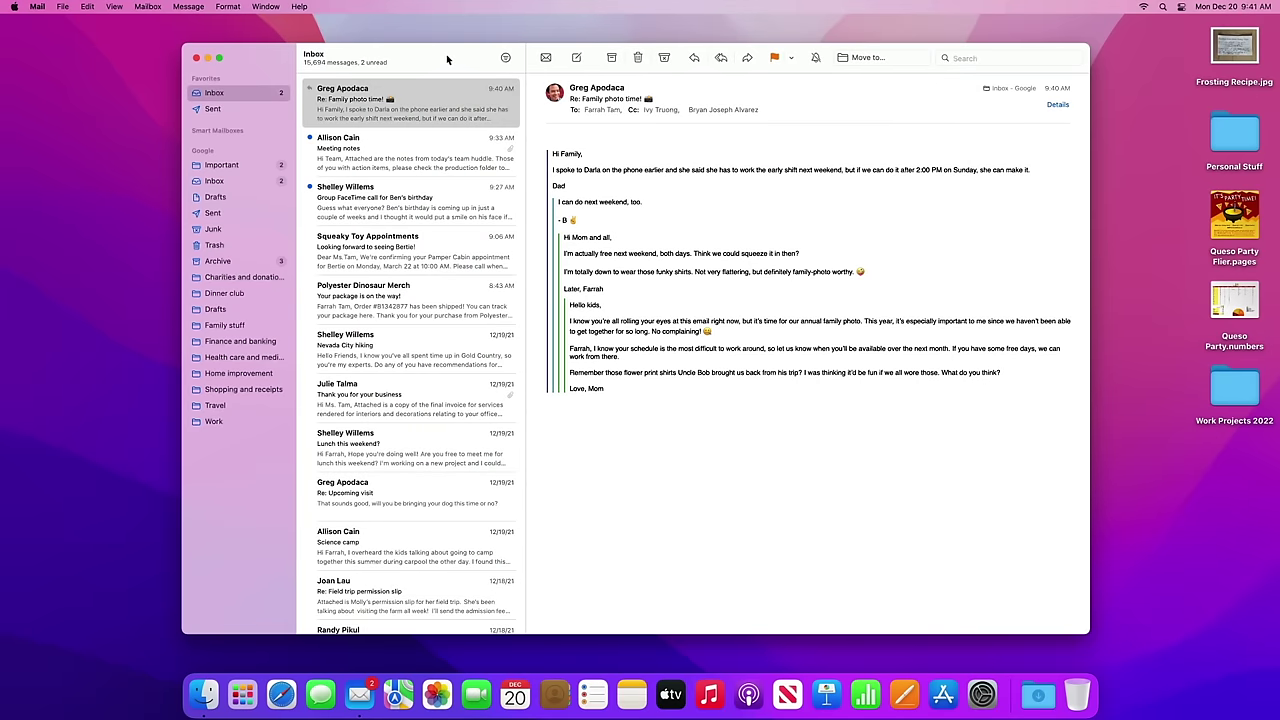
- Open the Family photo time message and Reply All with 'Sunday sounds great'
left_click(413, 100)
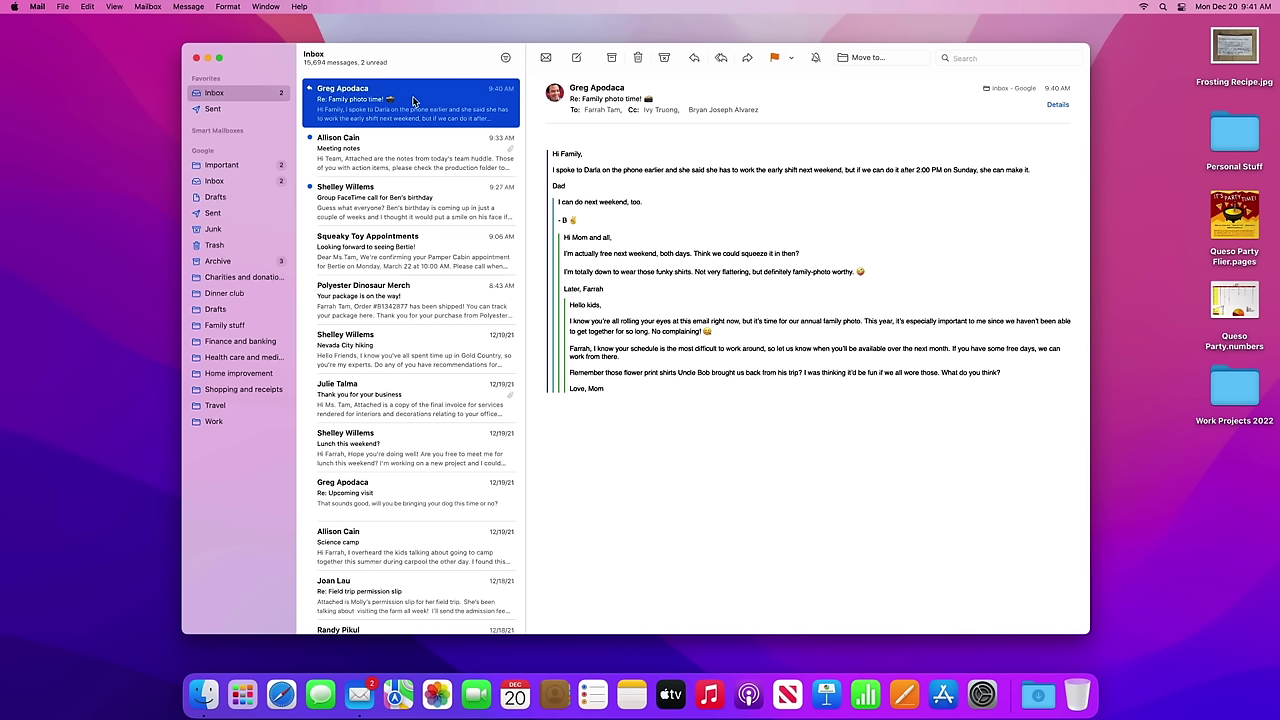
double_click(413, 100)
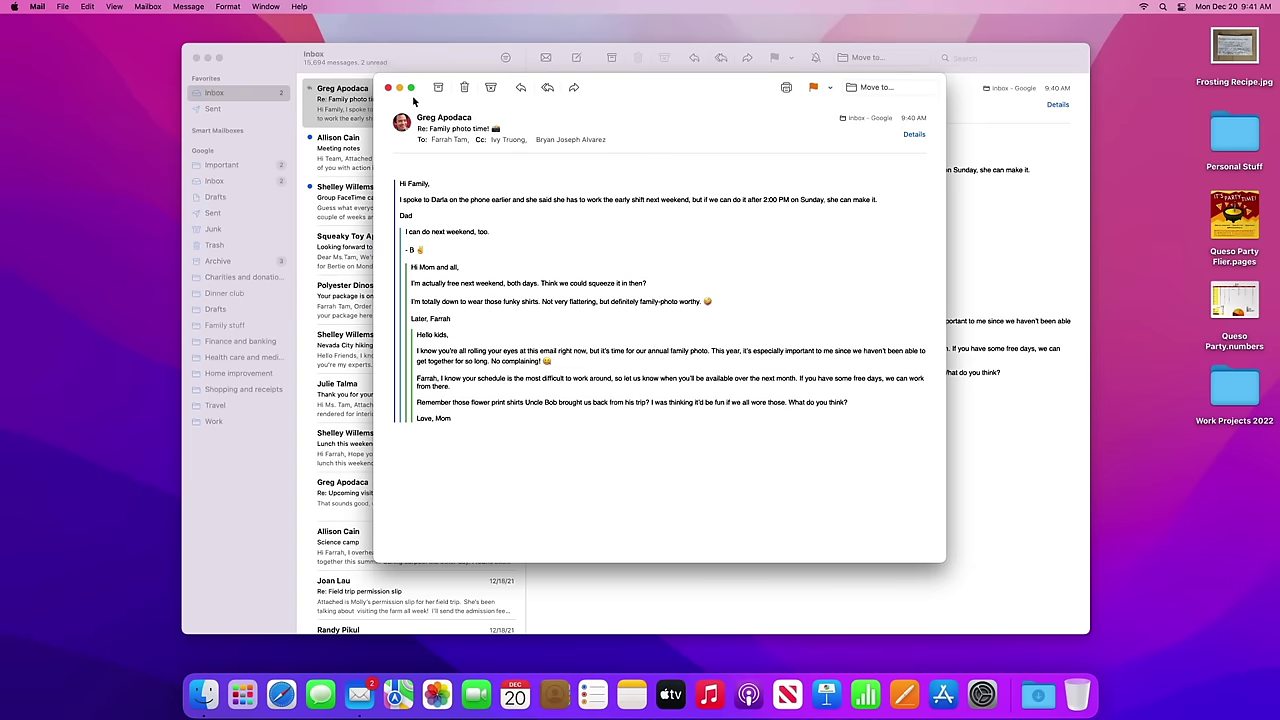
left_click(547, 90)
type("Sun")
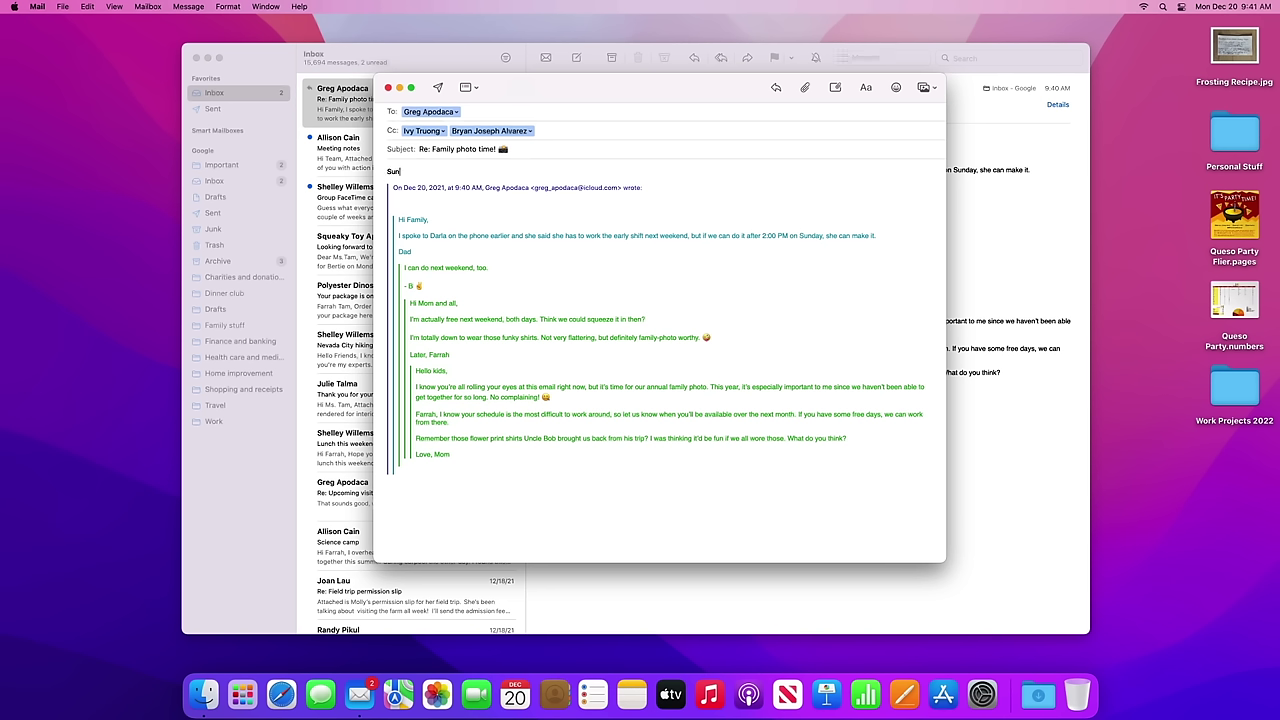
type("day sounds great!")
left_click(438, 88)
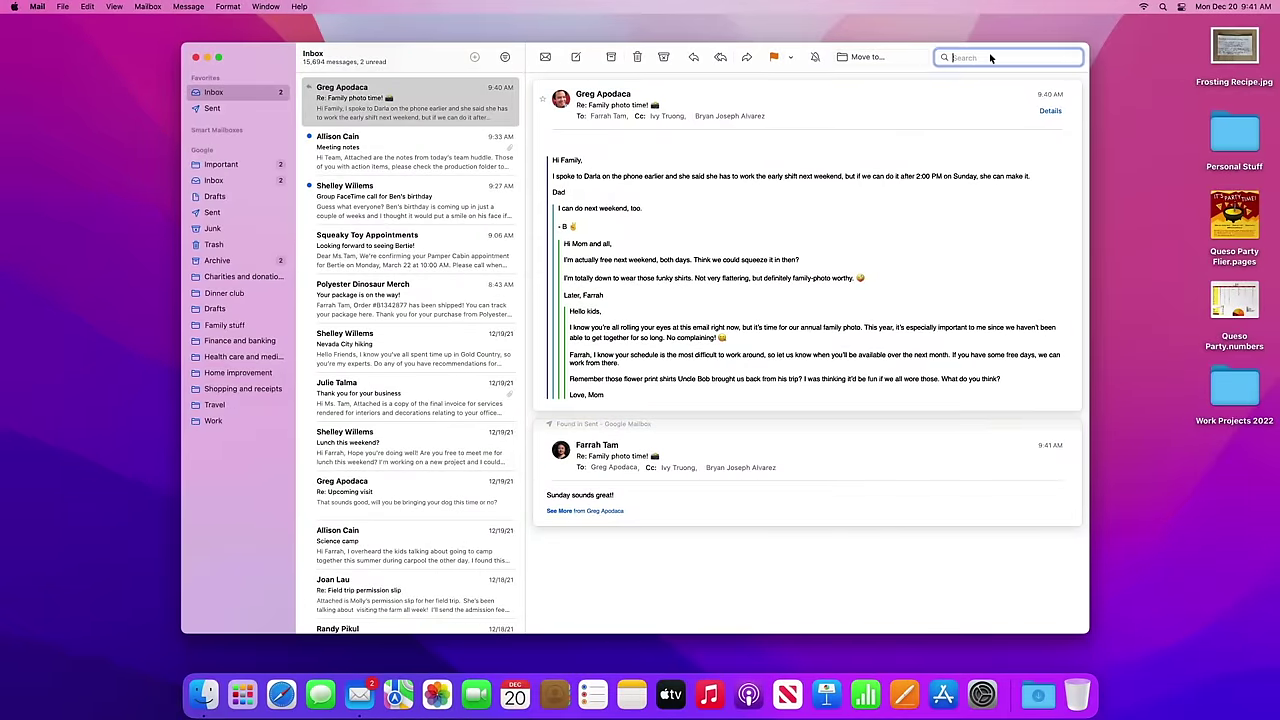
- Search mail for 'rental' and limit the results to the Inbox
left_click(988, 57)
type("rent")
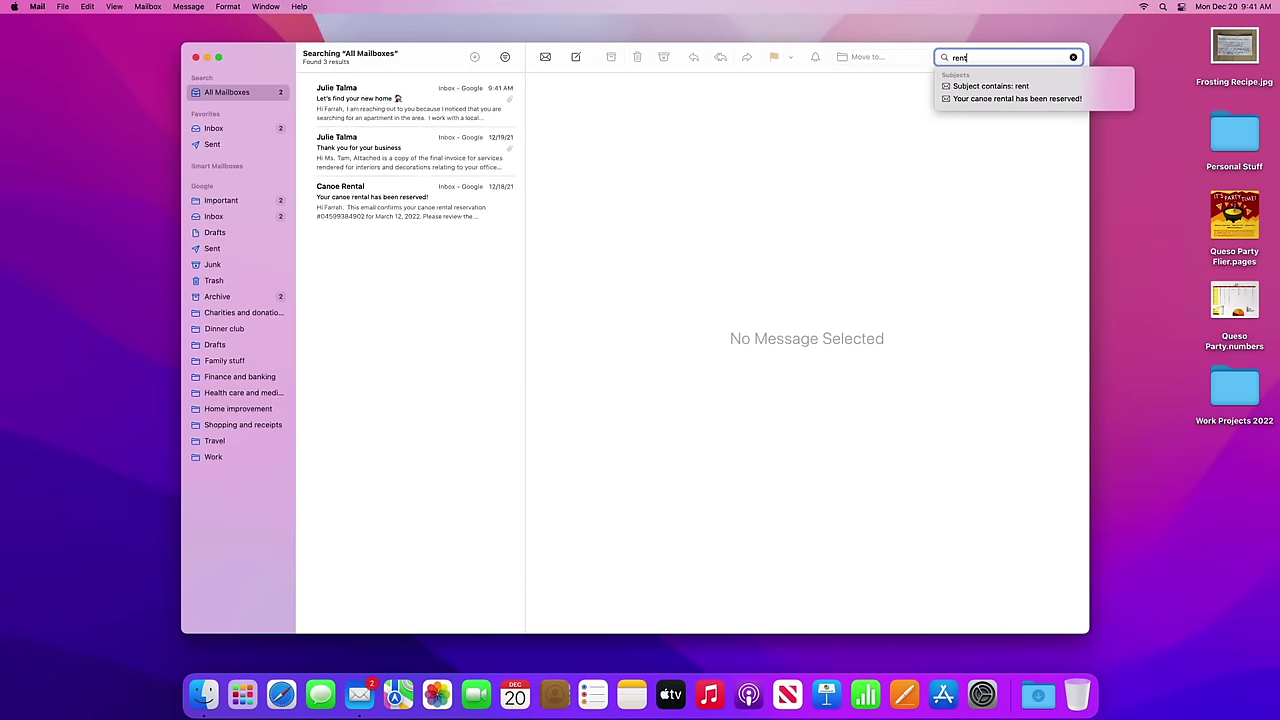
type("al")
key("Return")
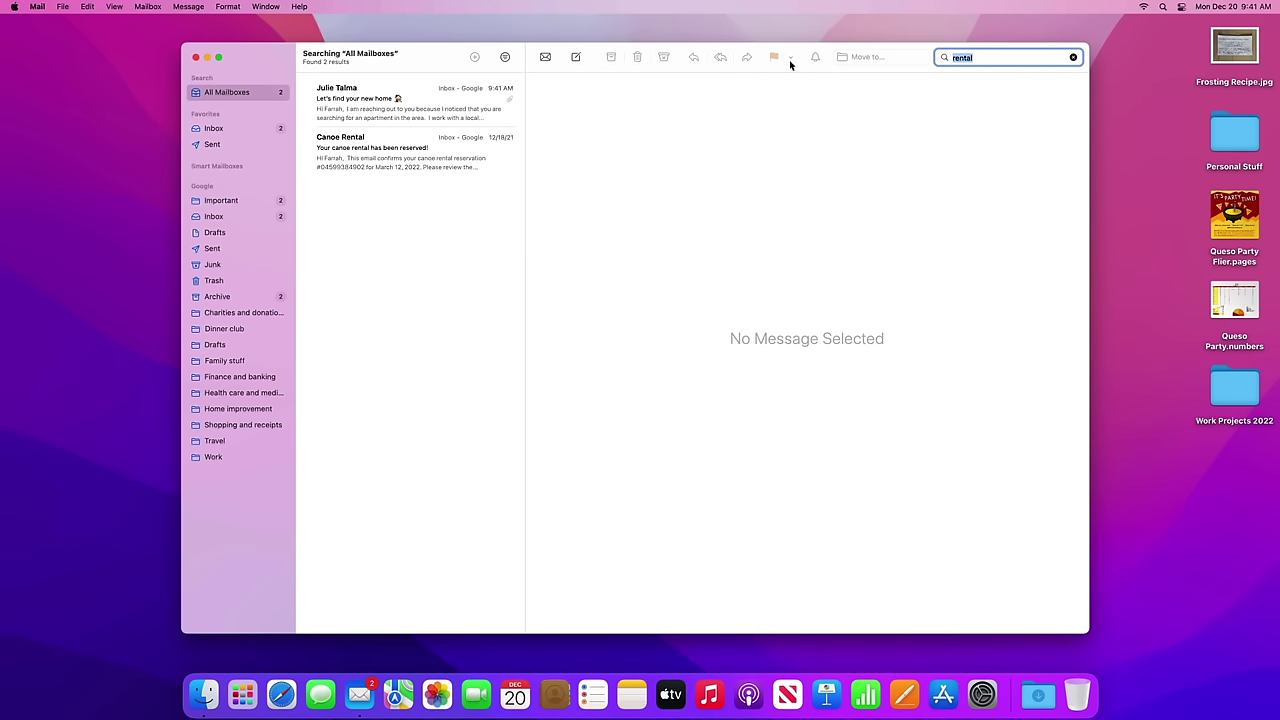
left_click(255, 128)
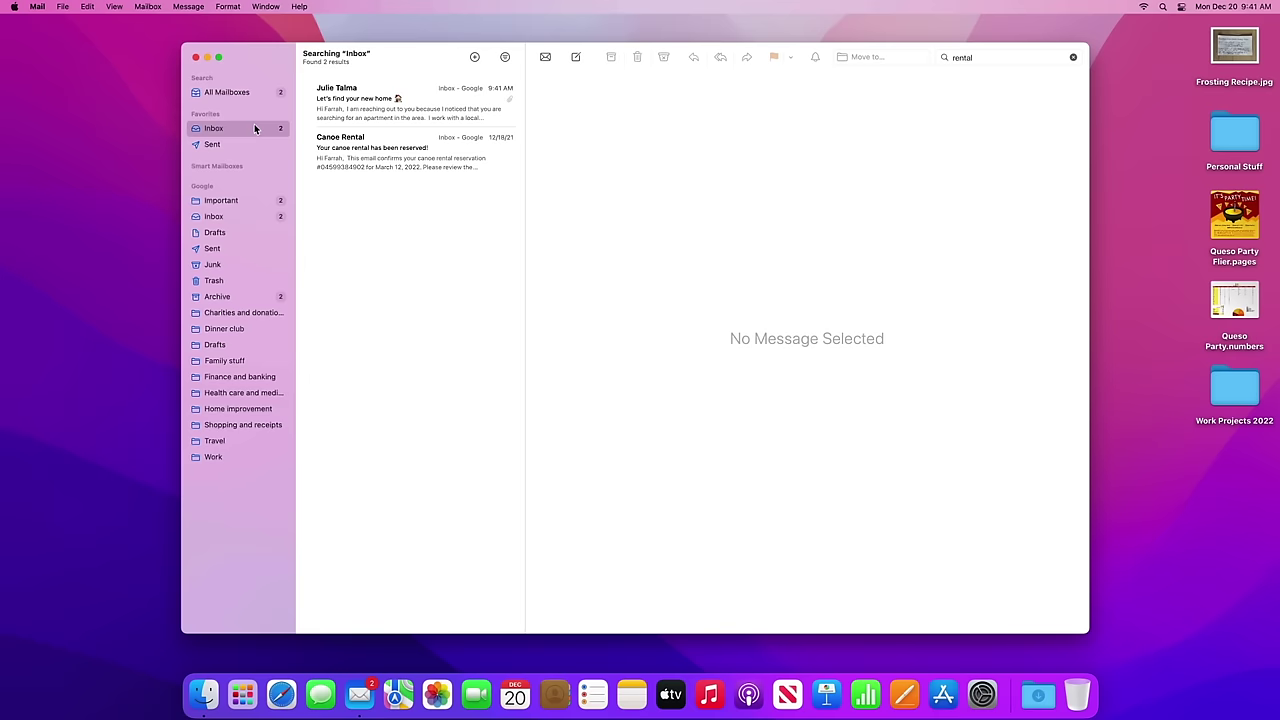
- Drag the Canoe Rental confirmation message onto the Travel mailbox
left_click(362, 160)
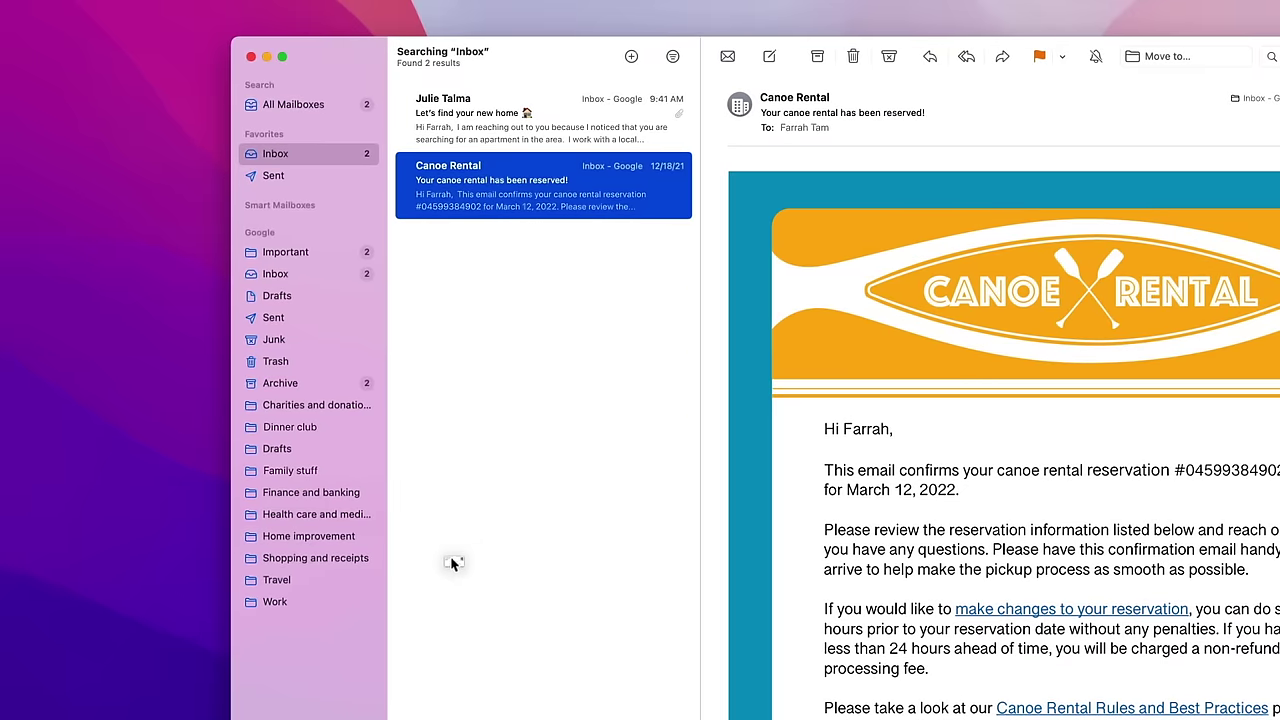
left_click_drag(452, 565, 357, 587)
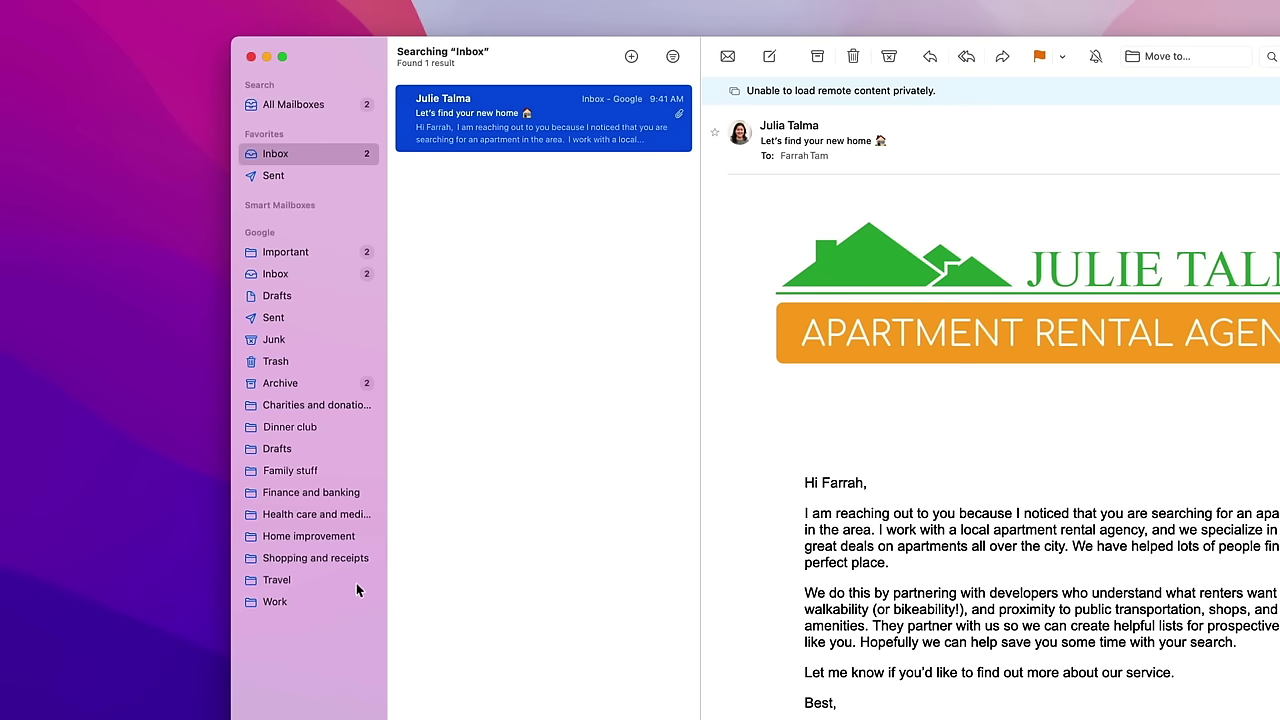
- Move the apartment-rental message 'Let's find your new home' to the Trash
left_click(851, 56)
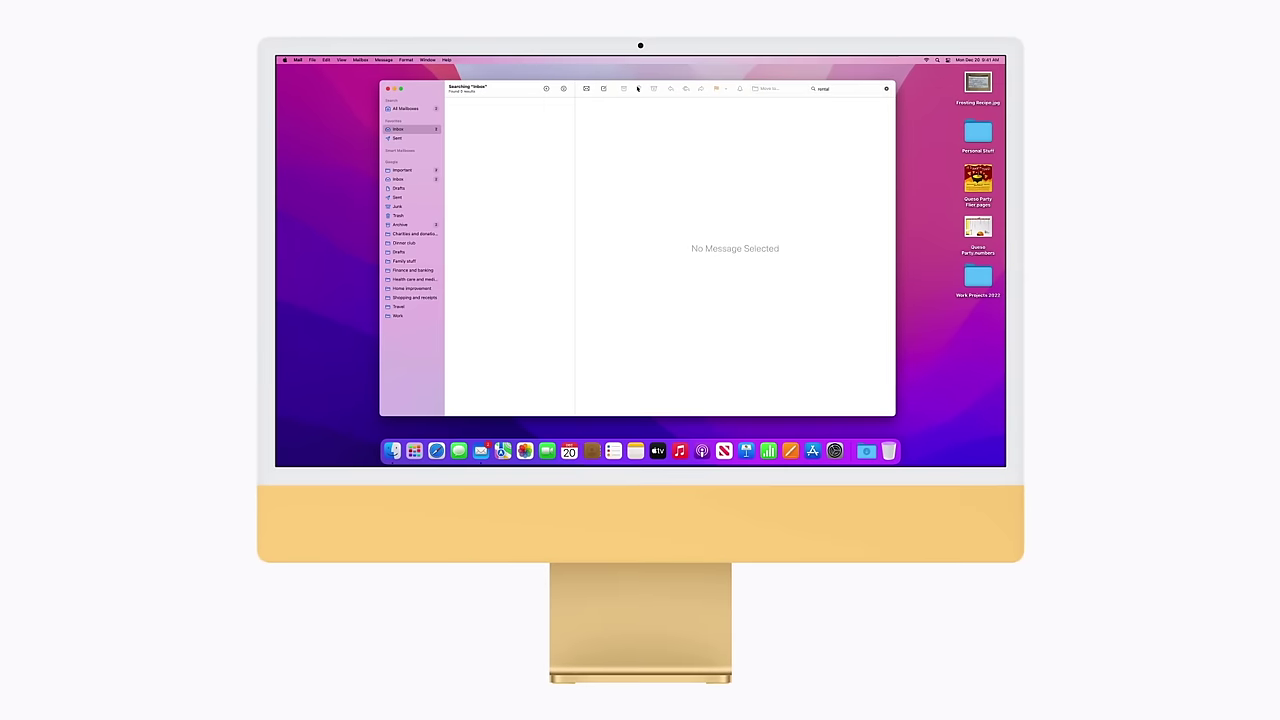
- Clear the rental search so the Inbox lists all its messages again
left_click(886, 89)
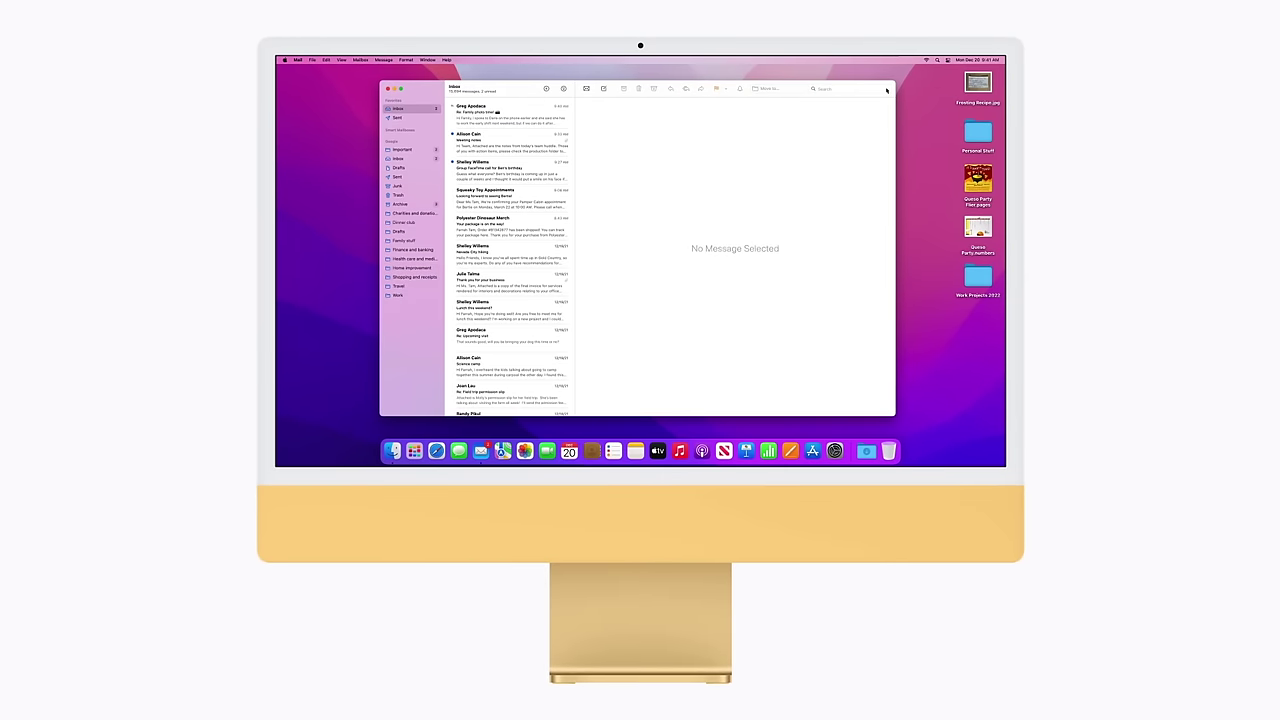